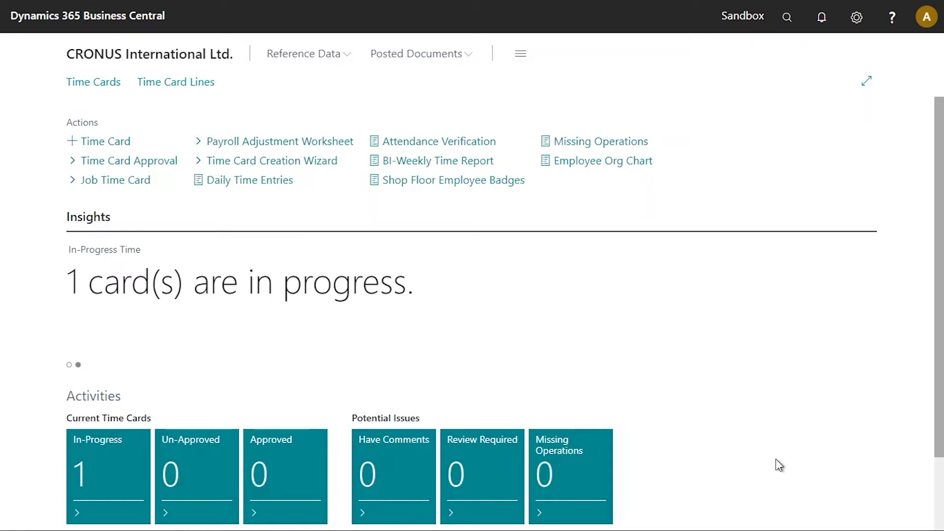
Search for 'shop floor activitie' and open the Shop Floor Activities list.
left_click(793, 28)
type("shop ")
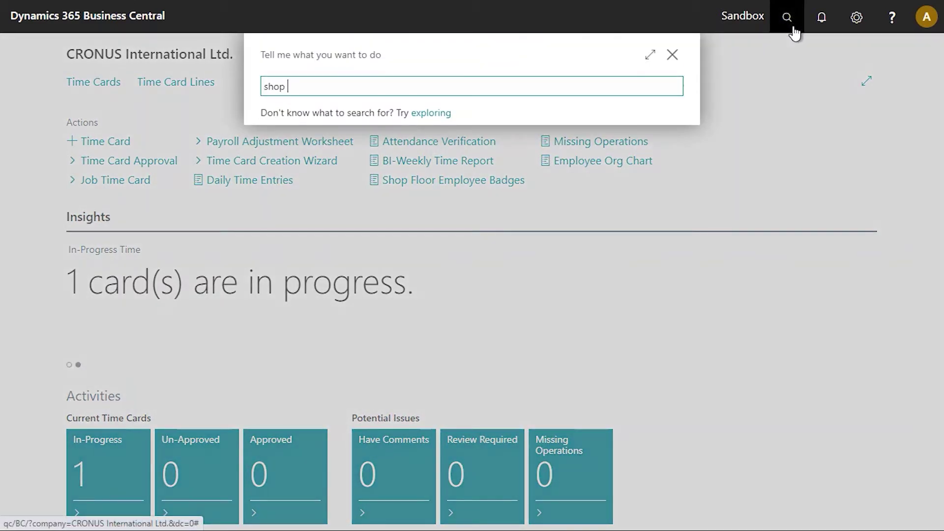
type("floor activitie")
left_click(400, 150)
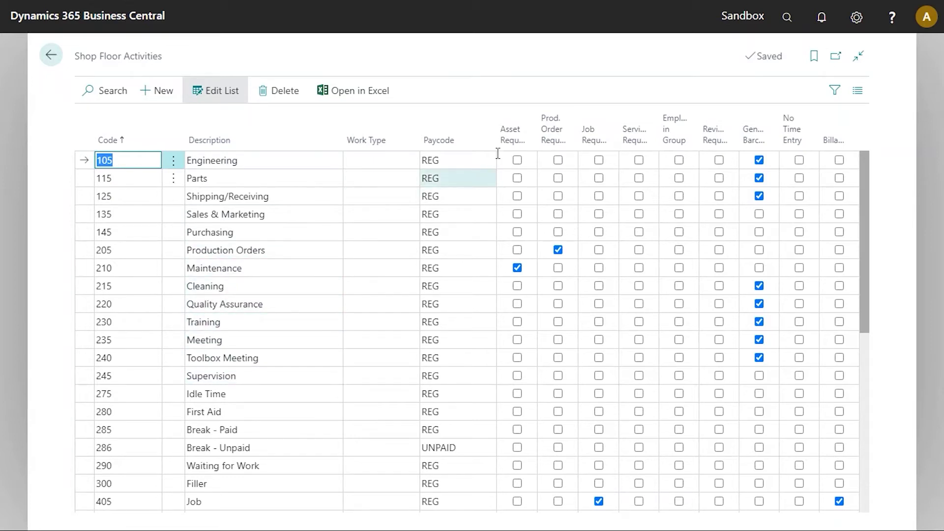
Inspect the Meeting and Rework - Engineering row actions, then go back home to search.
mouse_move(513, 141)
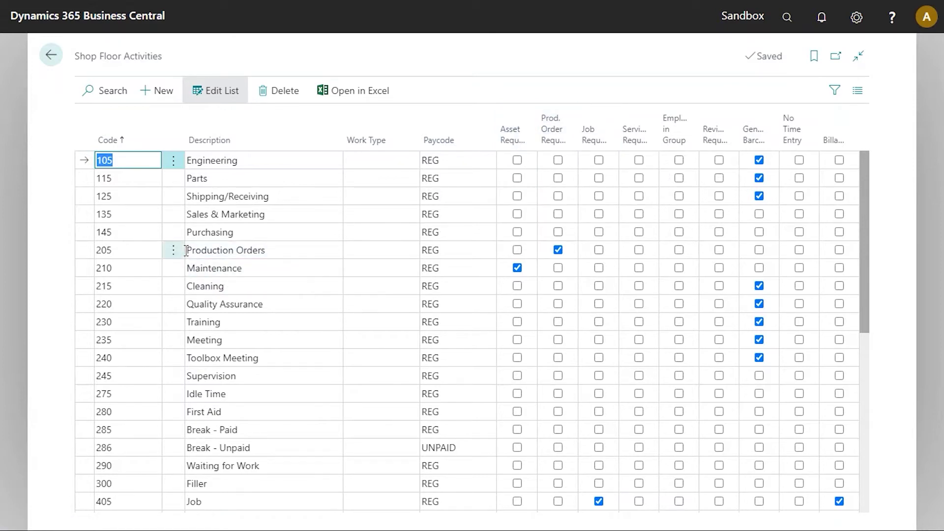
left_click(171, 341)
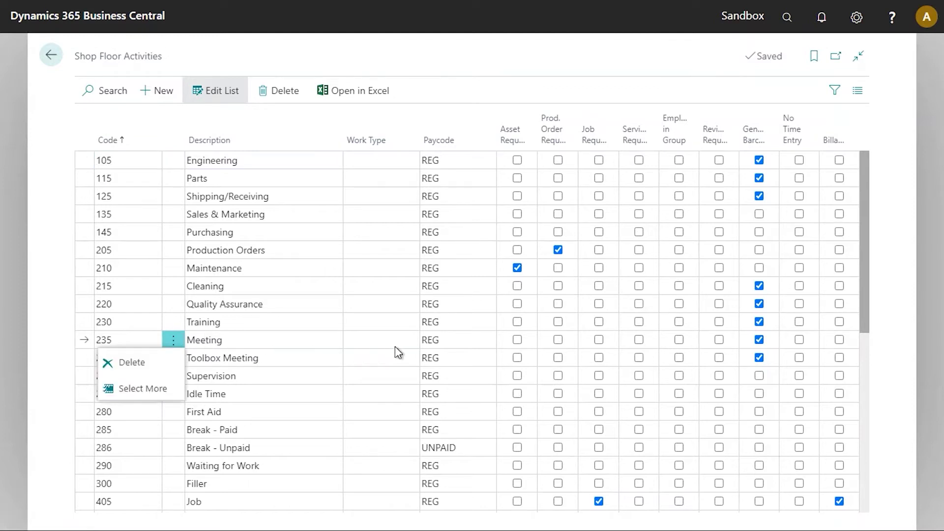
left_click(86, 343)
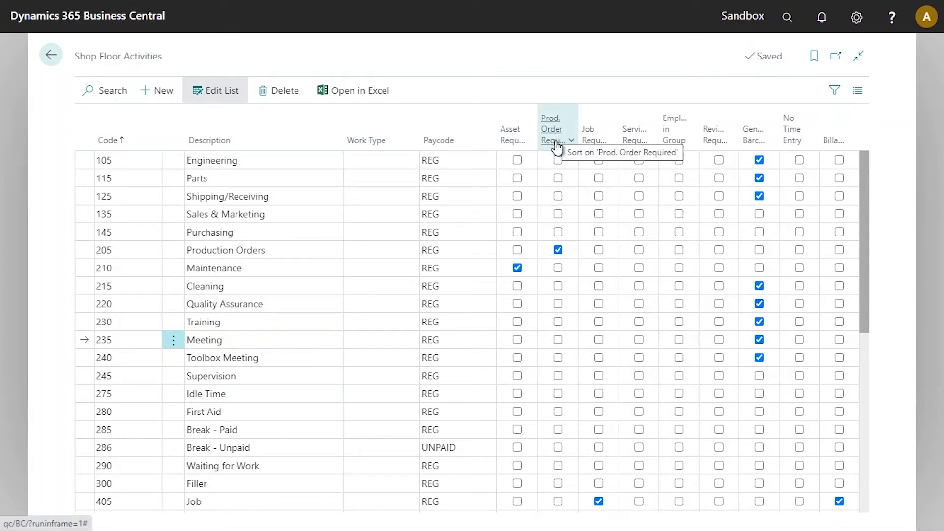
mouse_move(558, 146)
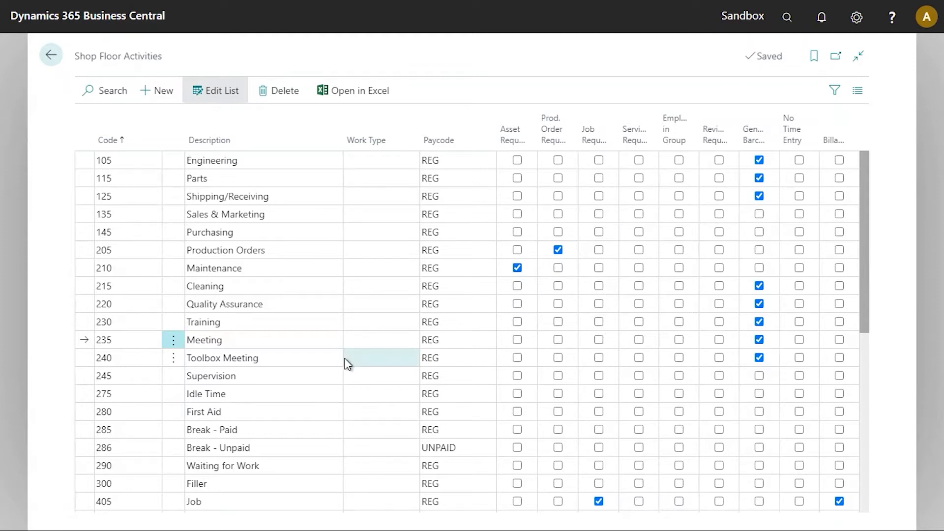
scroll(347, 364, "down", 4)
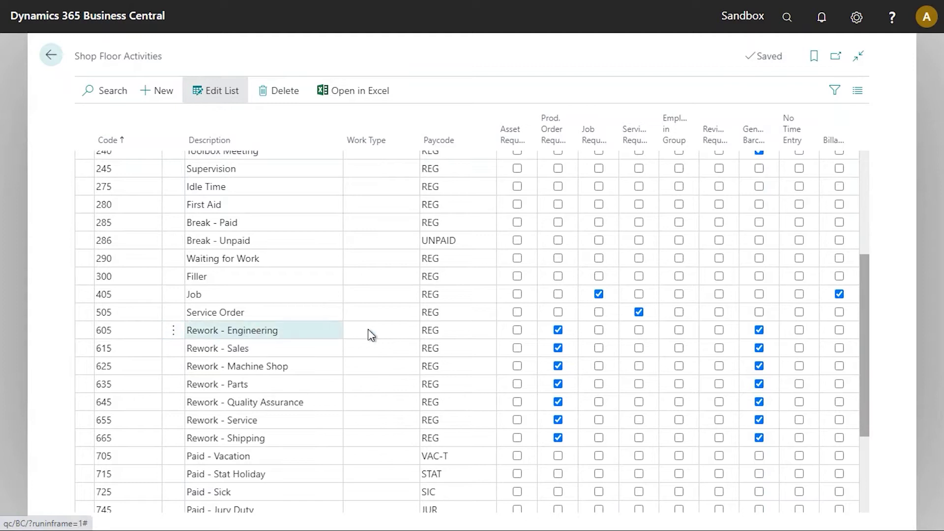
left_click(175, 331)
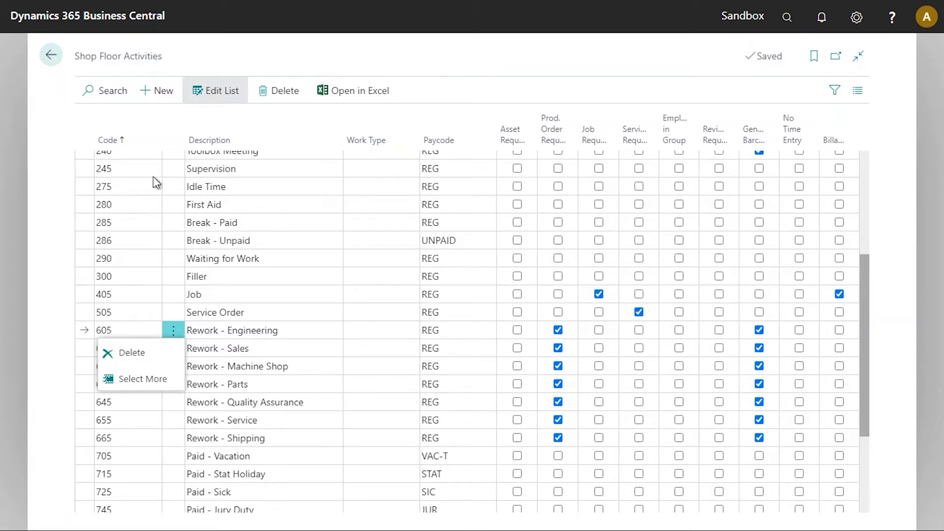
left_click(51, 56)
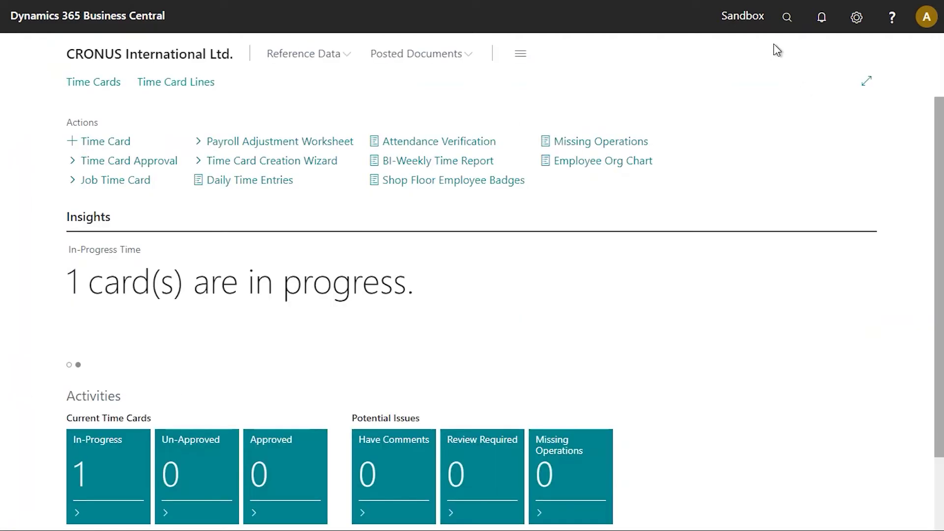
left_click(787, 17)
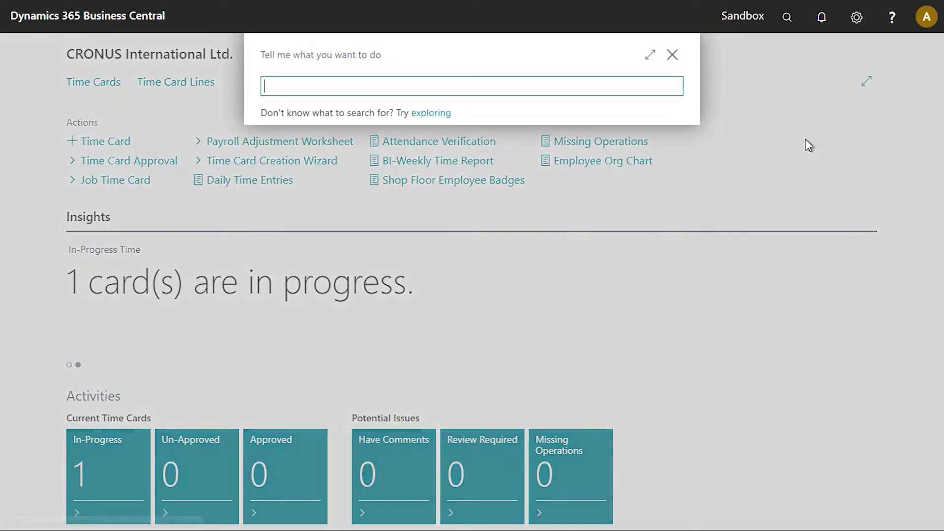
Search 'generate barcode' and preview the Generate Barcode Sheets report.
type("generate")
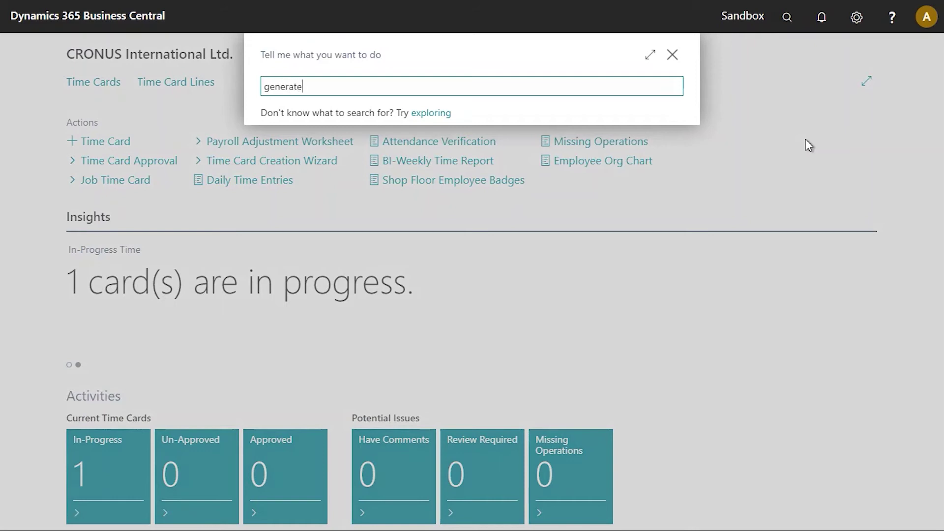
type(" barcode")
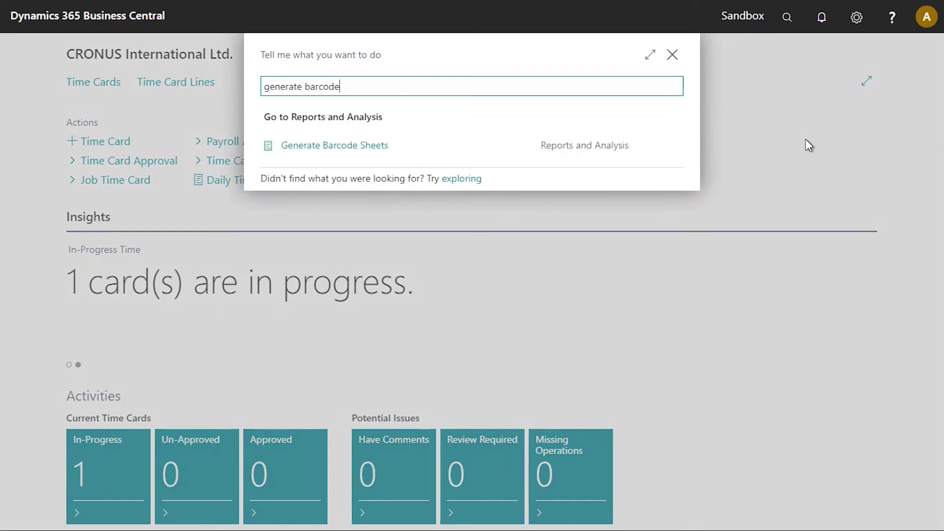
left_click(341, 146)
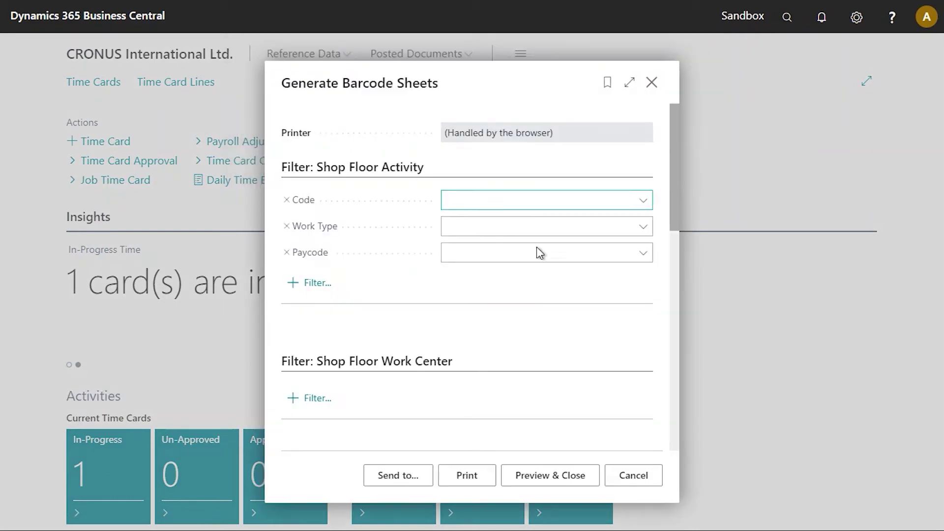
left_click(558, 480)
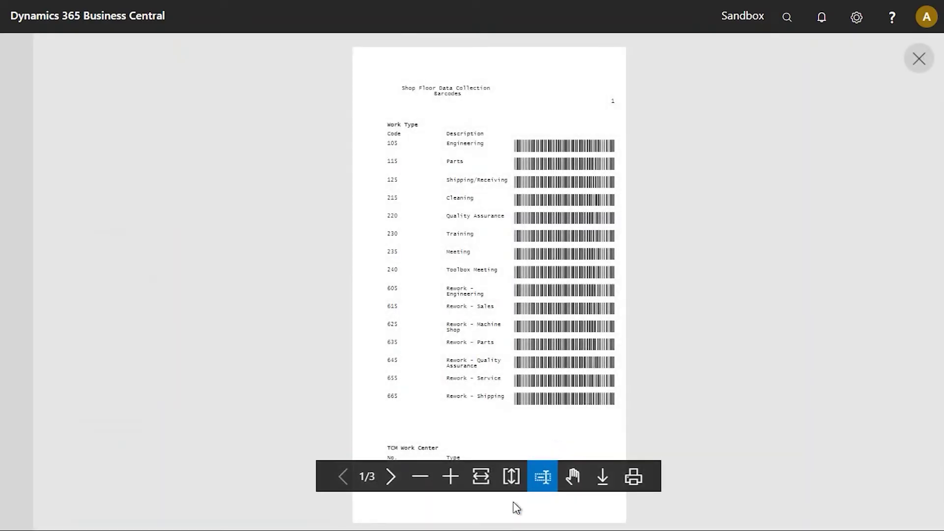
Zoom into the barcode sheet preview, scroll through the activity barcodes, and close it.
left_click(453, 487)
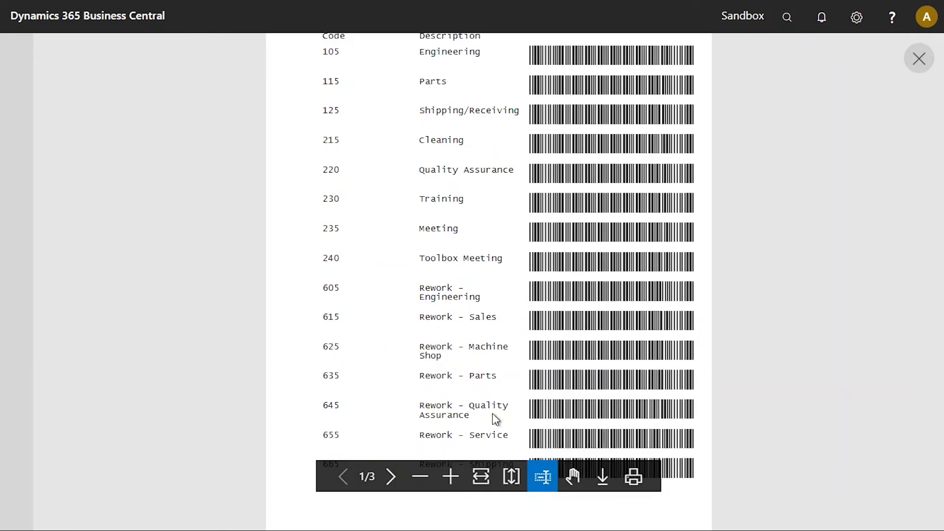
scroll(492, 415, "up", 3)
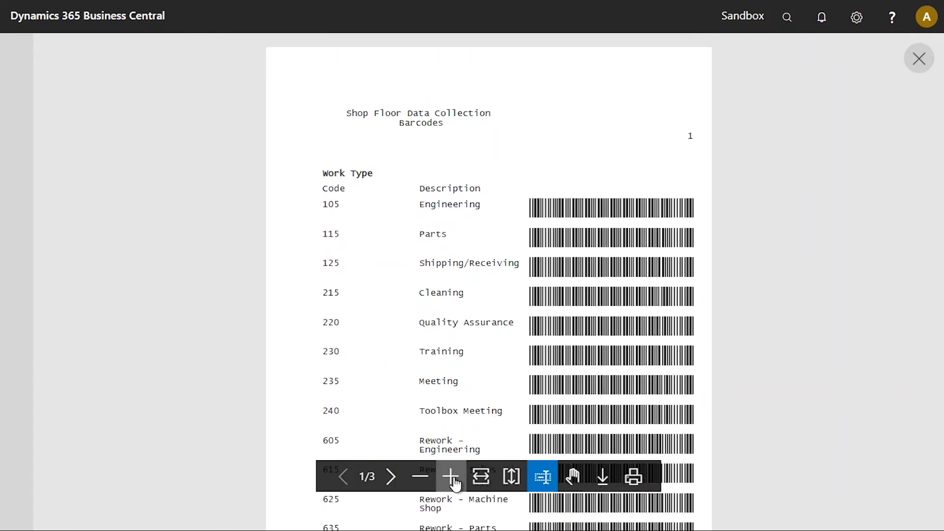
scroll(485, 386, "down", 2)
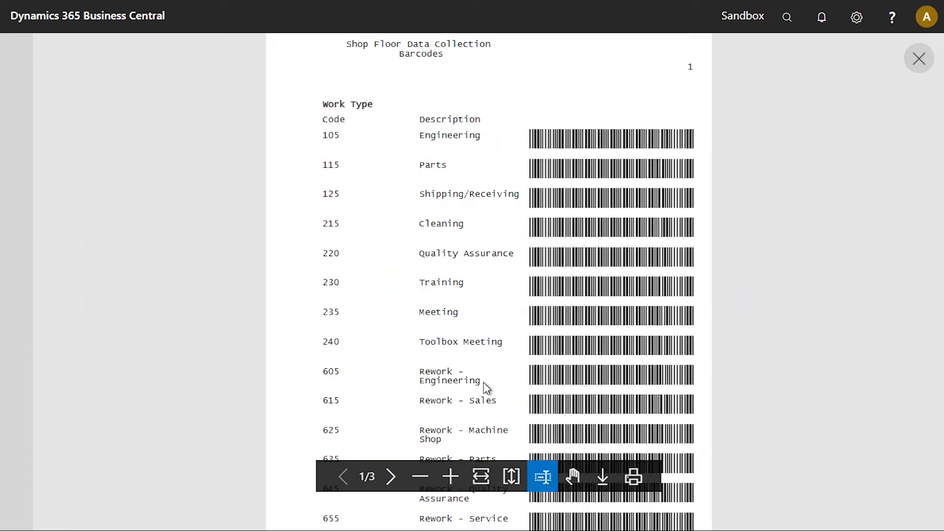
scroll(485, 386, "down", 2)
scroll(484, 389, "up", 4)
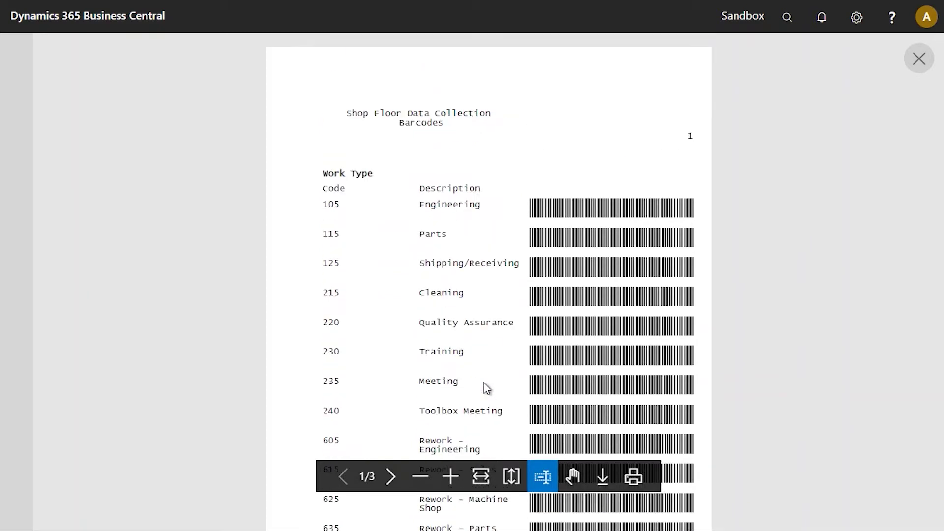
left_click(920, 60)
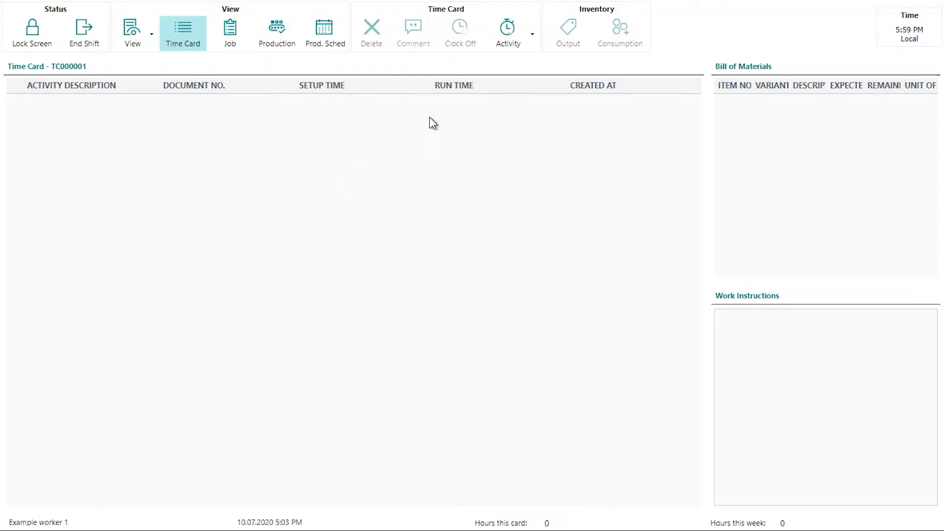
Open and dismiss the Activity list, then reopen it after the Toolbox Meeting barcode scan.
left_click(532, 34)
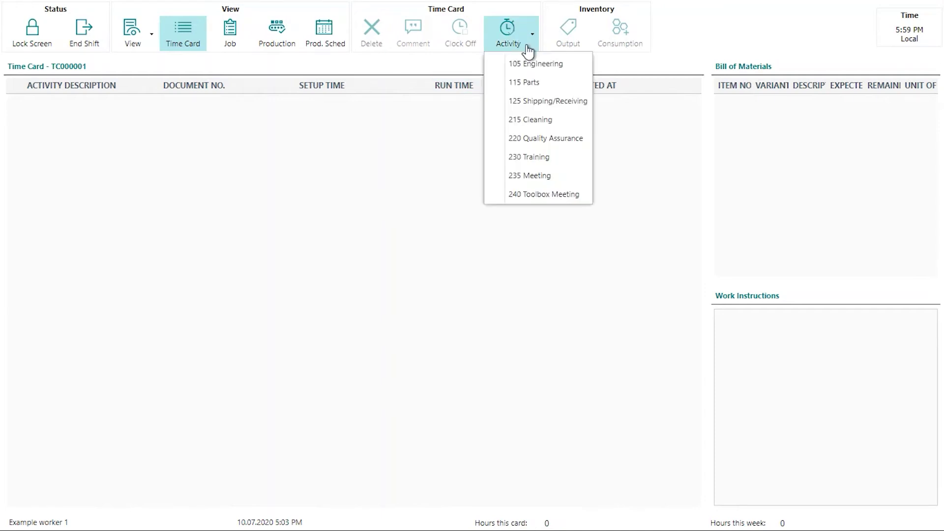
left_click(399, 182)
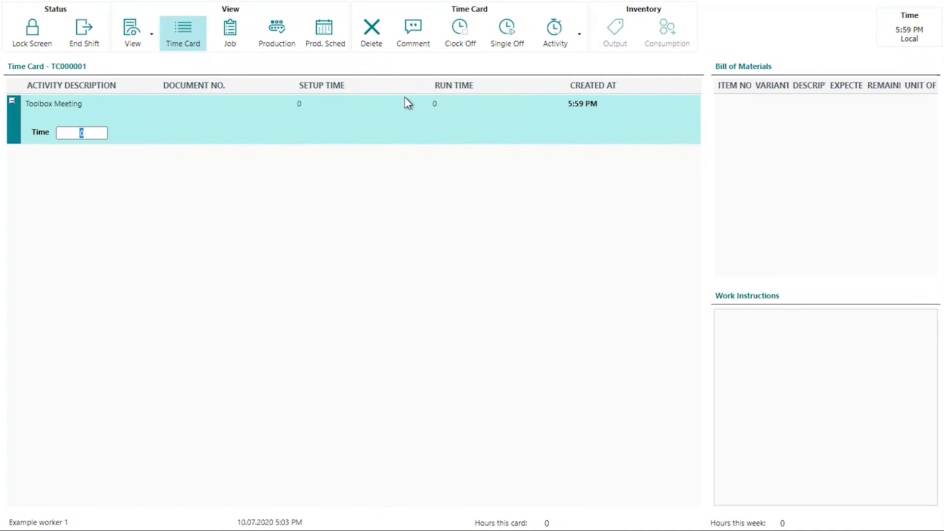
left_click(579, 36)
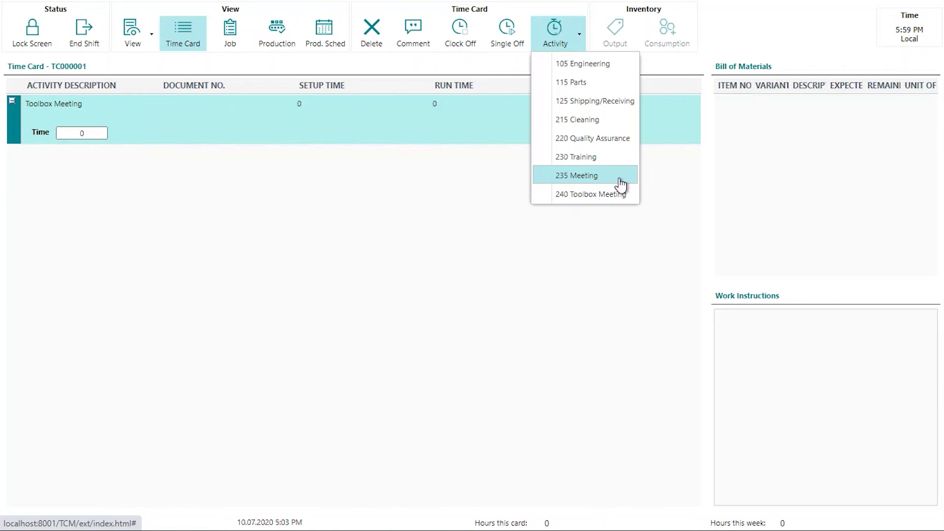
Clock onto order 1011002's Chain assembly operation, then open and dismiss the Activity list.
left_click(277, 35)
left_click(176, 148)
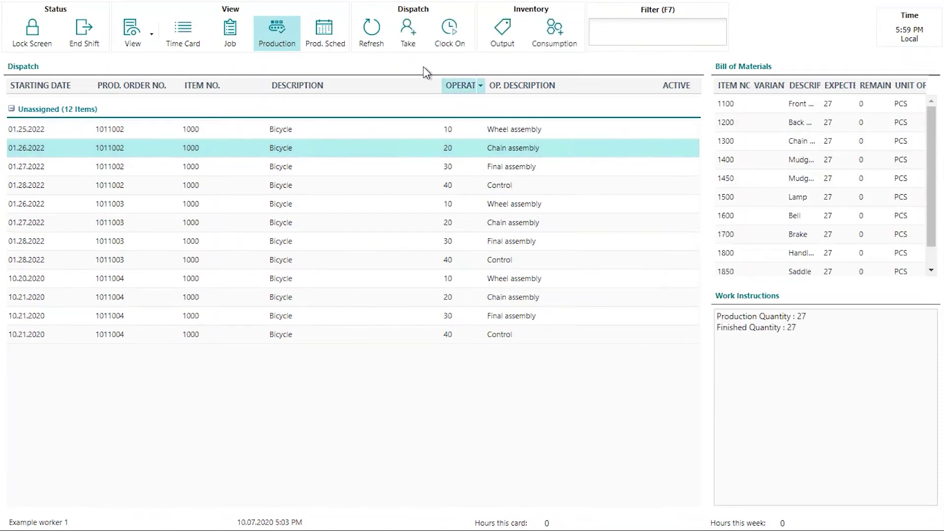
left_click(452, 43)
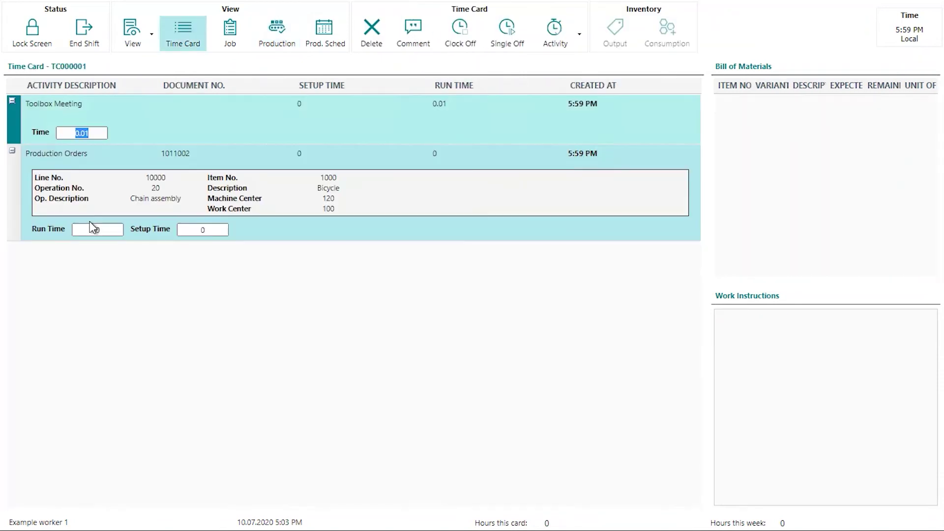
left_click(580, 47)
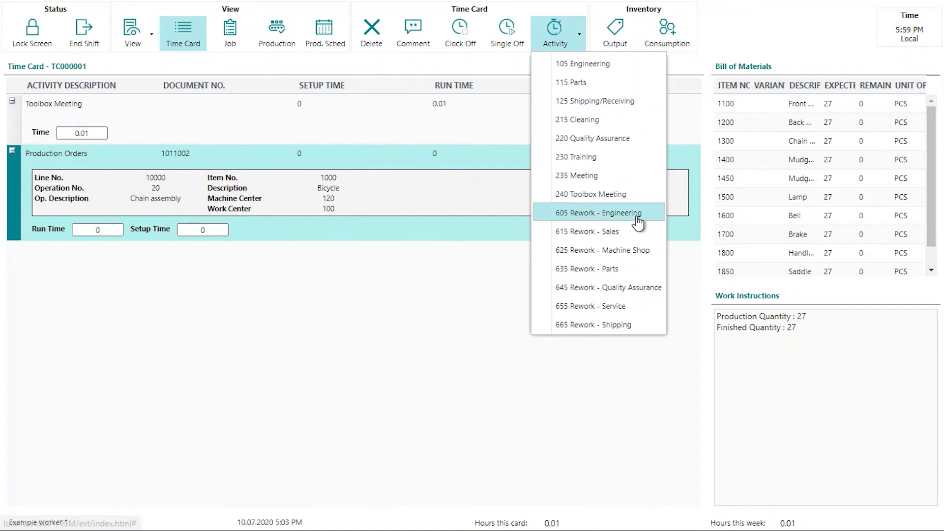
left_click(345, 289)
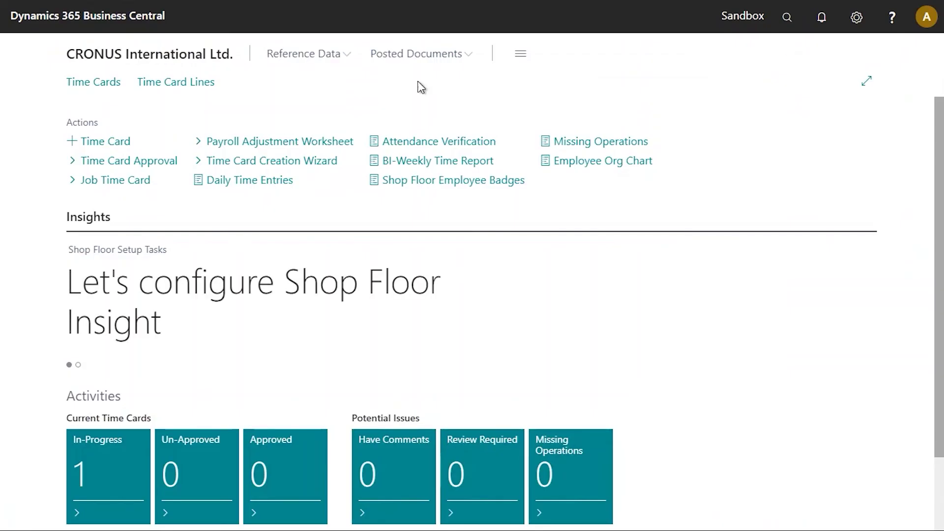
Open time card TC000001 and review its activity lines, starting with code 240.
left_click(91, 92)
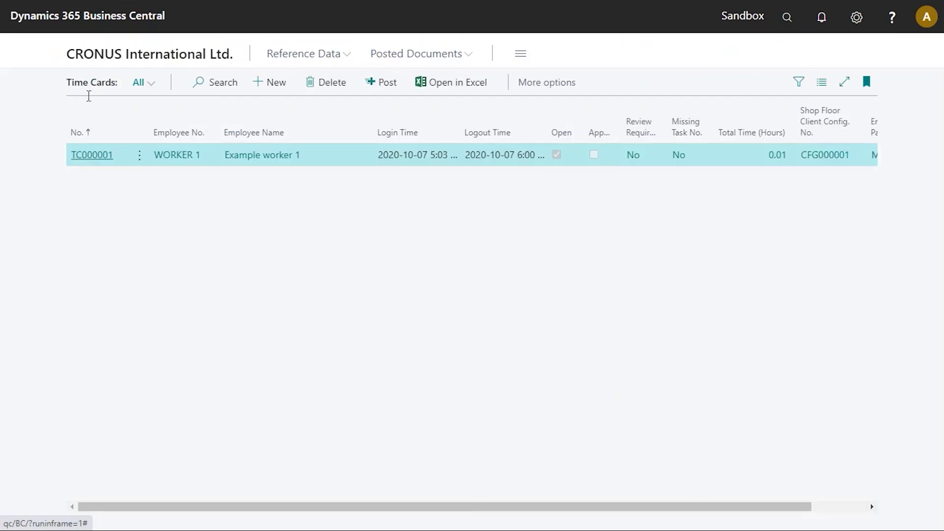
left_click(89, 156)
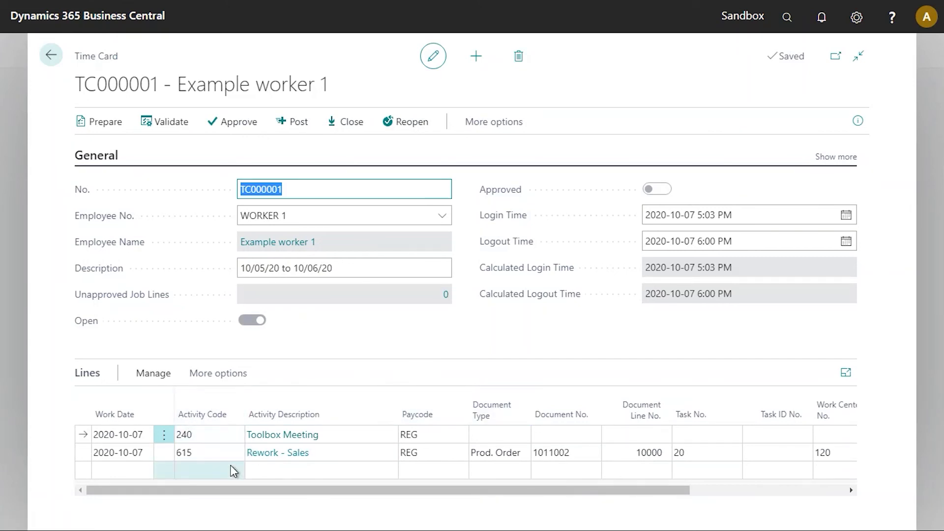
left_click(206, 436)
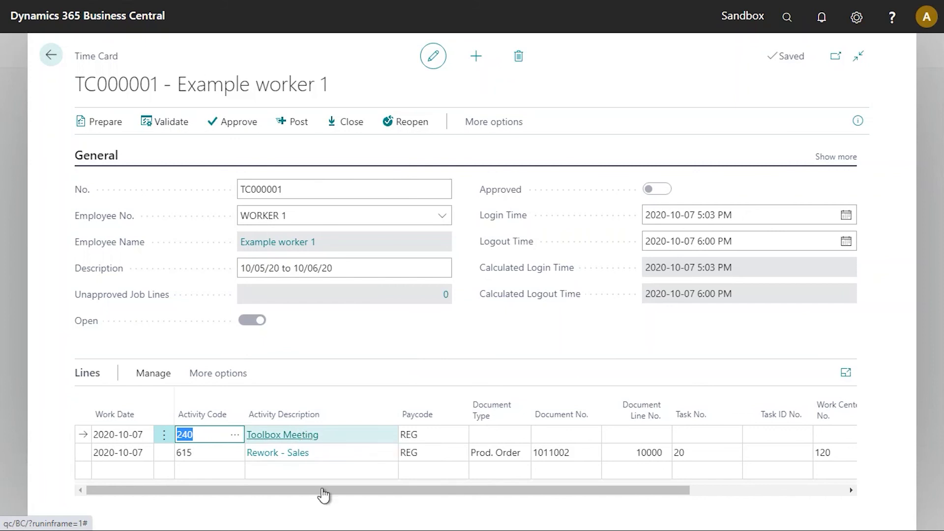
left_click_drag(335, 495, 535, 494)
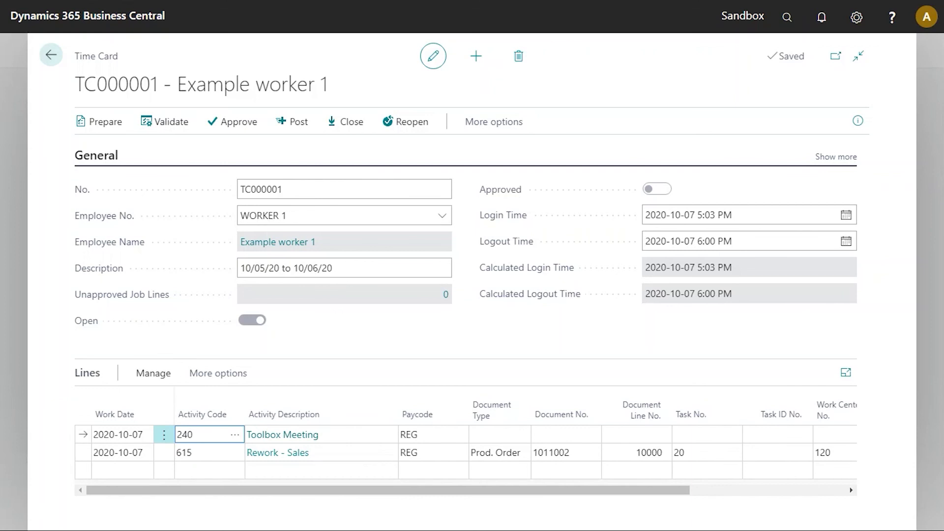